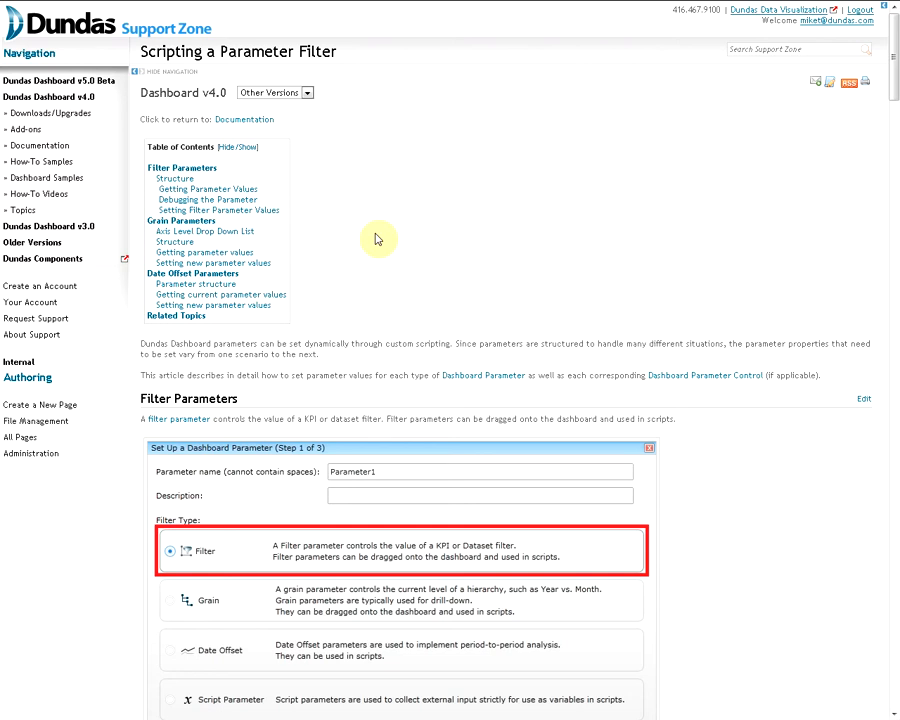
Read the Filter Parameters section of the scripting article, covering parameter structure and getting parameter values
{"action": "scroll", "coordinate": [377, 239], "scroll_direction": "down", "scroll_amount": 6}
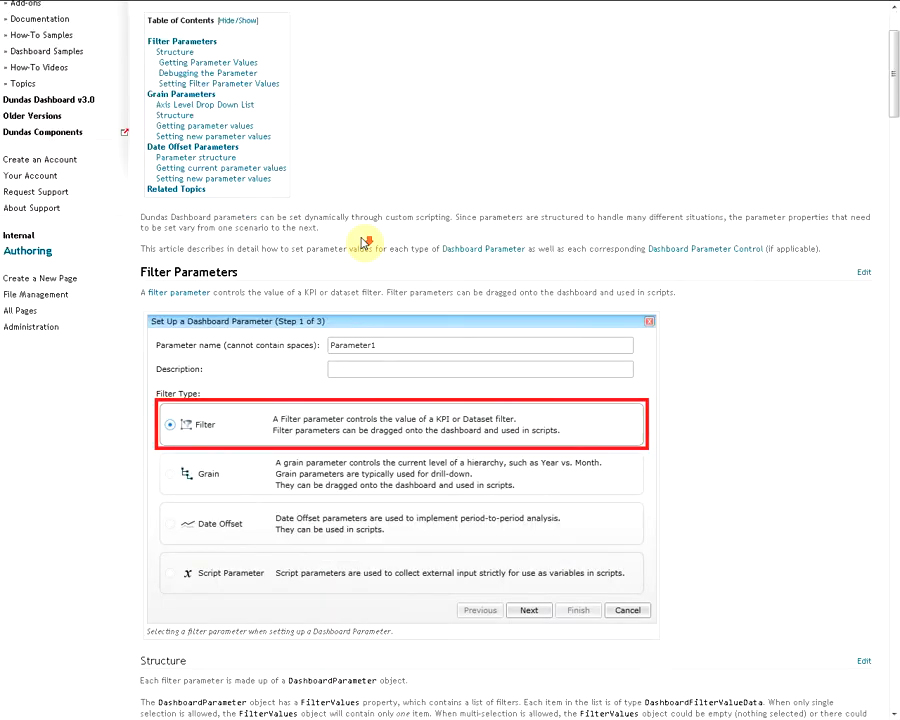
{"action": "scroll", "coordinate": [366, 240], "scroll_direction": "down", "scroll_amount": 2}
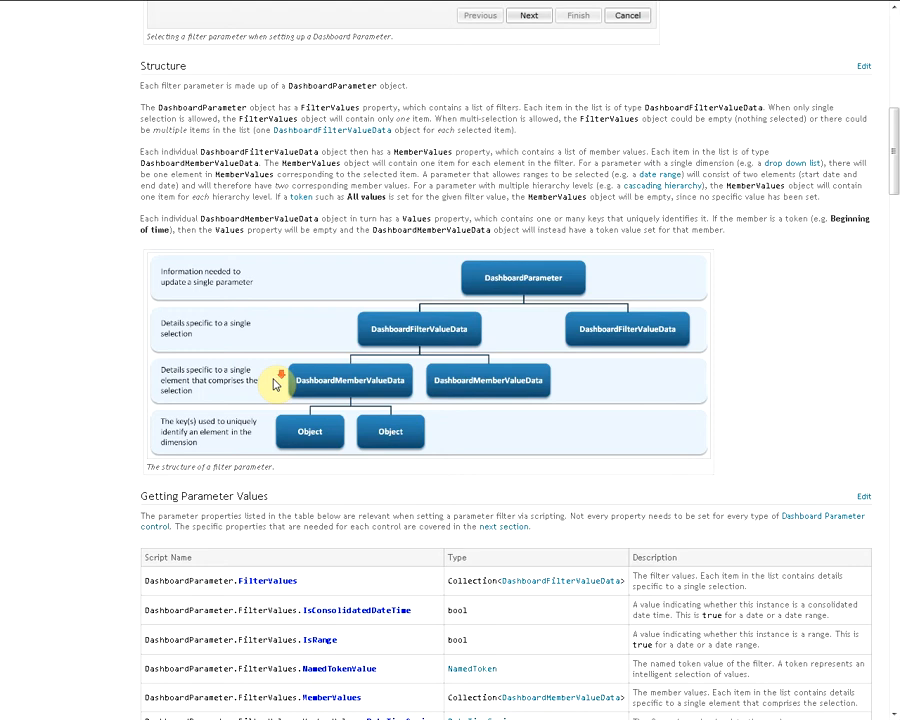
{"action": "scroll", "coordinate": [275, 385], "scroll_direction": "down", "scroll_amount": 5}
{"action": "scroll", "coordinate": [275, 383], "scroll_direction": "down", "scroll_amount": 5}
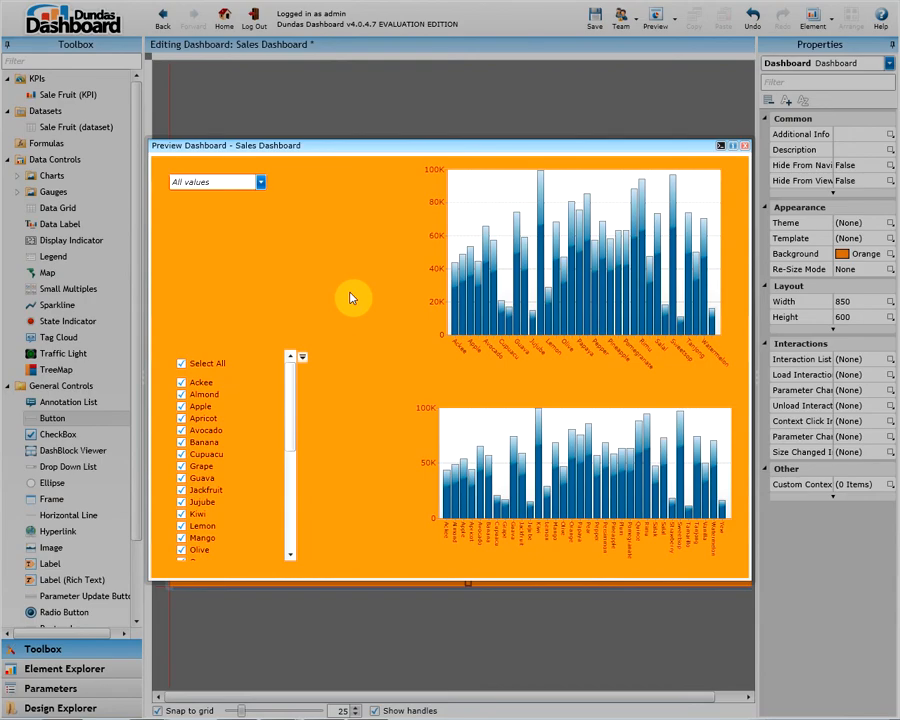
Examine the fruit drop-down and the fruit checklist in the Sales Dashboard preview, and close the preview
{"action": "left_click", "coordinate": [260, 183]}
{"action": "left_click", "coordinate": [260, 183]}
{"action": "scroll", "coordinate": [291, 430], "scroll_direction": "down", "scroll_amount": 2}
{"action": "left_click_drag", "start_coordinate": [290, 454], "coordinate": [290, 366]}
{"action": "left_click", "coordinate": [744, 147]}
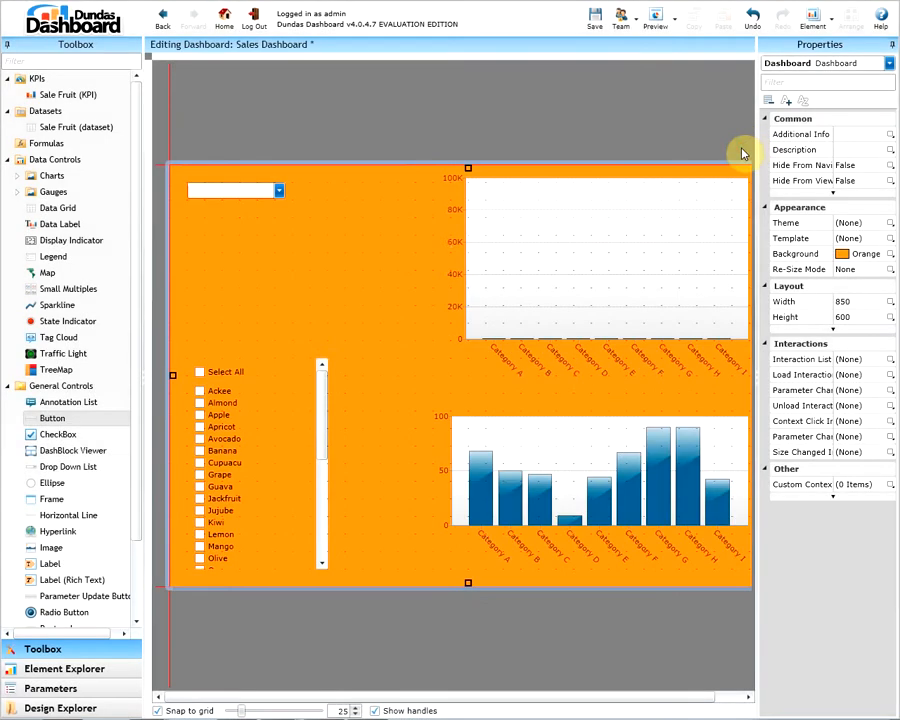
Add a button below the fruit drop-down and paste the copied parameter debugging script into its click interaction
{"action": "left_click_drag", "start_coordinate": [54, 424], "coordinate": [280, 266]}
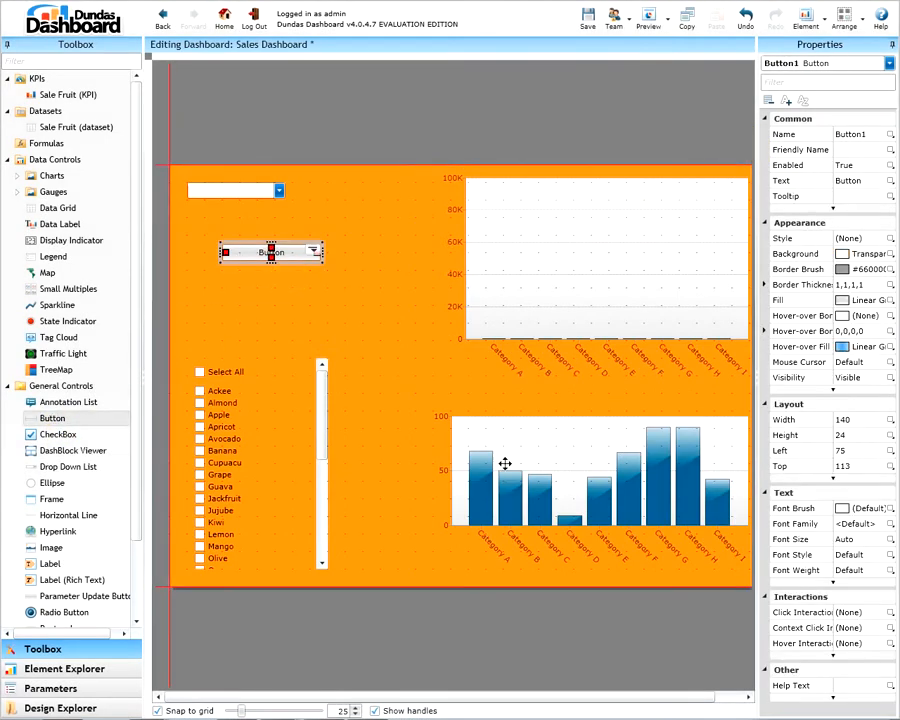
{"action": "left_click", "coordinate": [858, 614]}
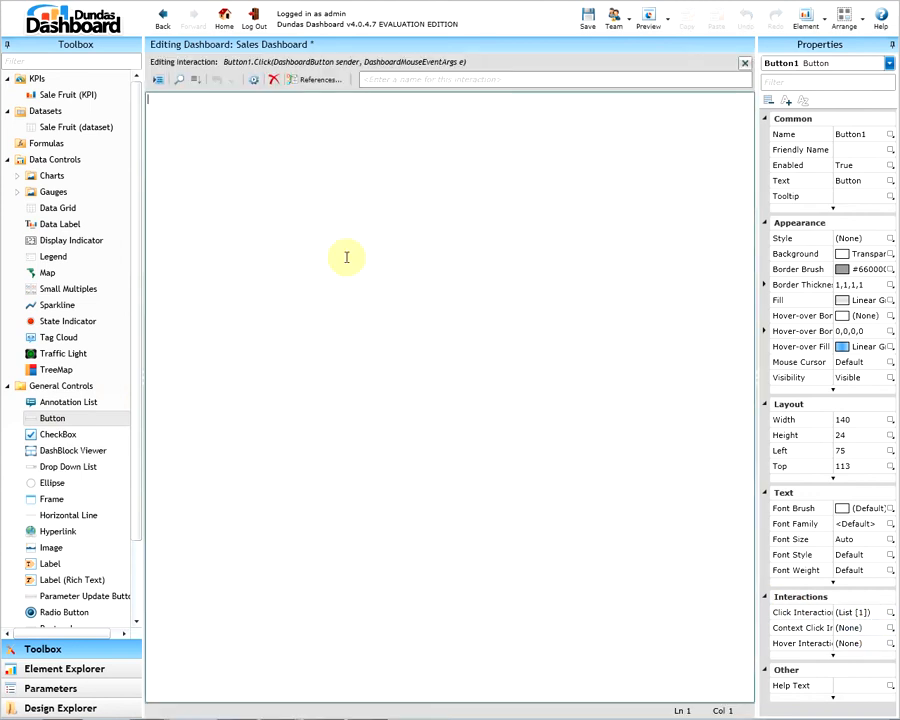
{"action": "key", "text": "ctrl+v"}
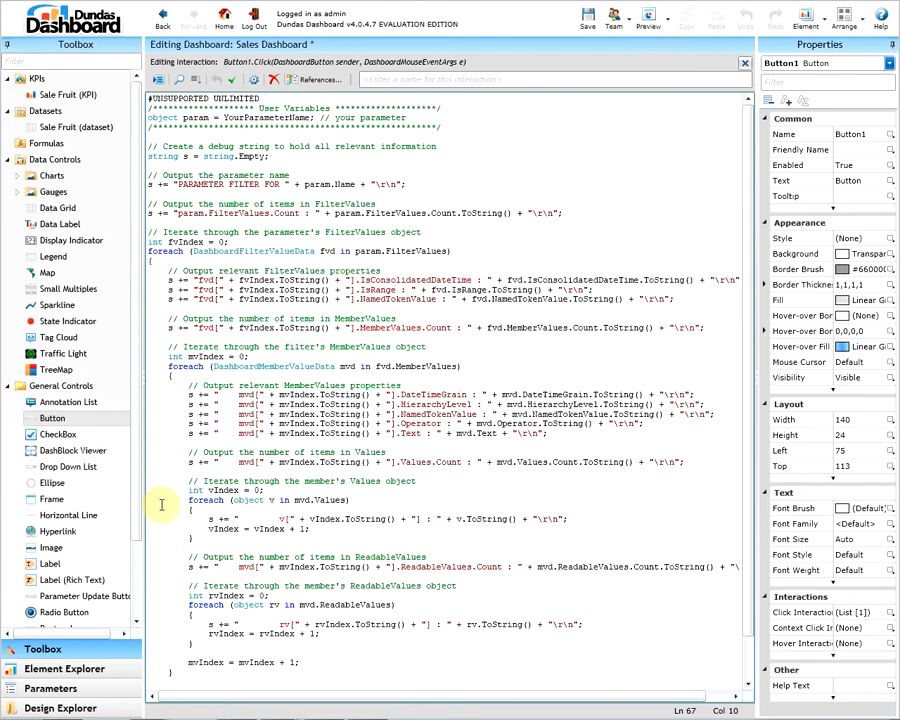
Replace YourParameterName with the Fruits parameter in the script's user variables and apply the script
{"action": "left_click", "coordinate": [94, 690]}
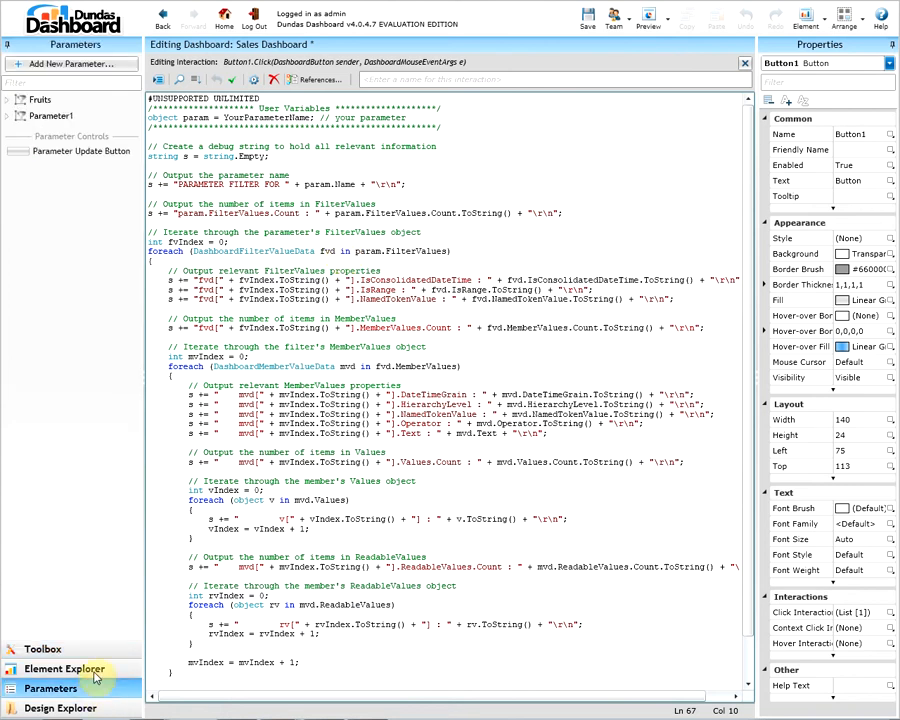
{"action": "double_click", "coordinate": [225, 118]}
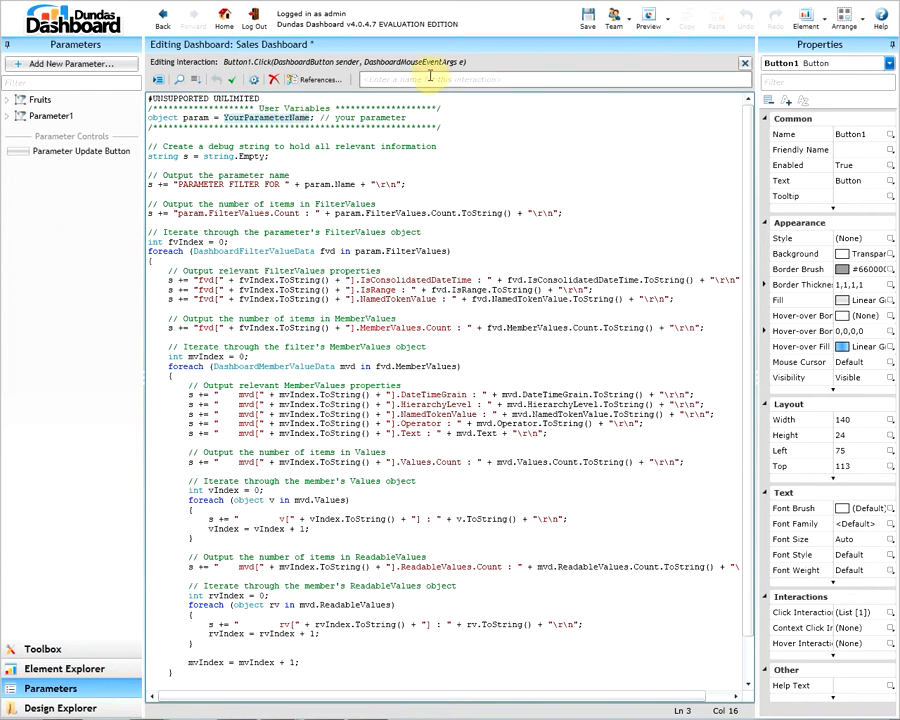
{"action": "type", "text": "Fruits"}
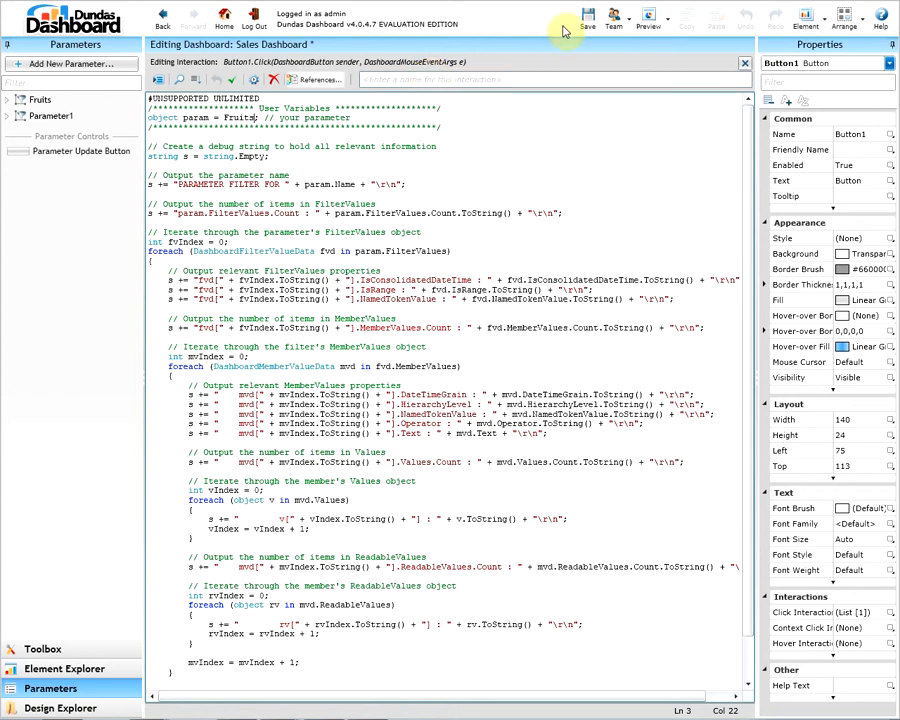
{"action": "left_click", "coordinate": [231, 80]}
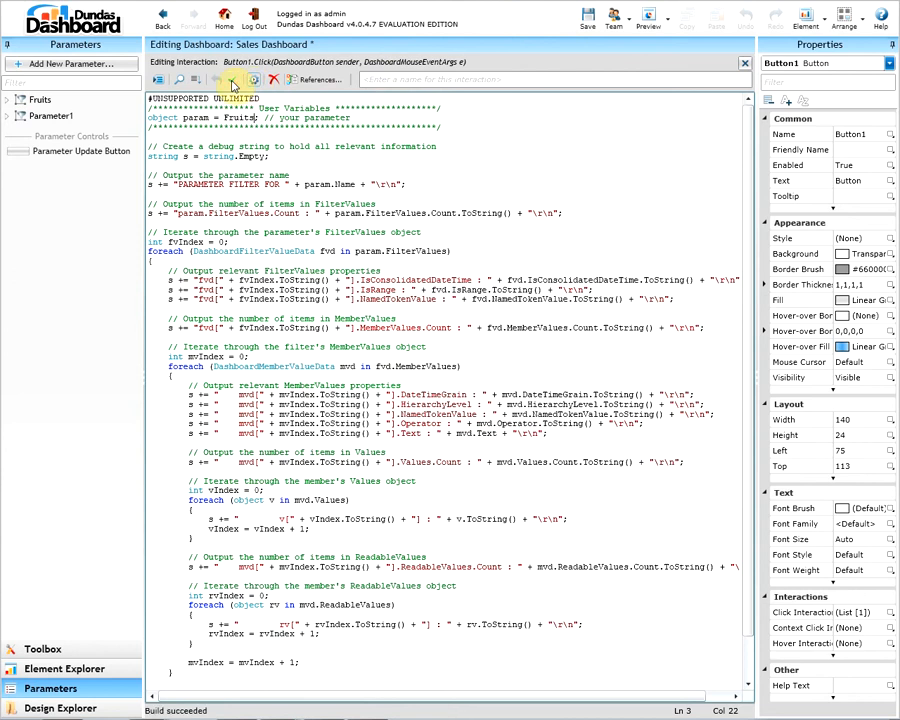
In a dashboard preview with the trace shown, select Apple in the fruit drop-down and run the debug button on a cleared trace
{"action": "left_click", "coordinate": [648, 20]}
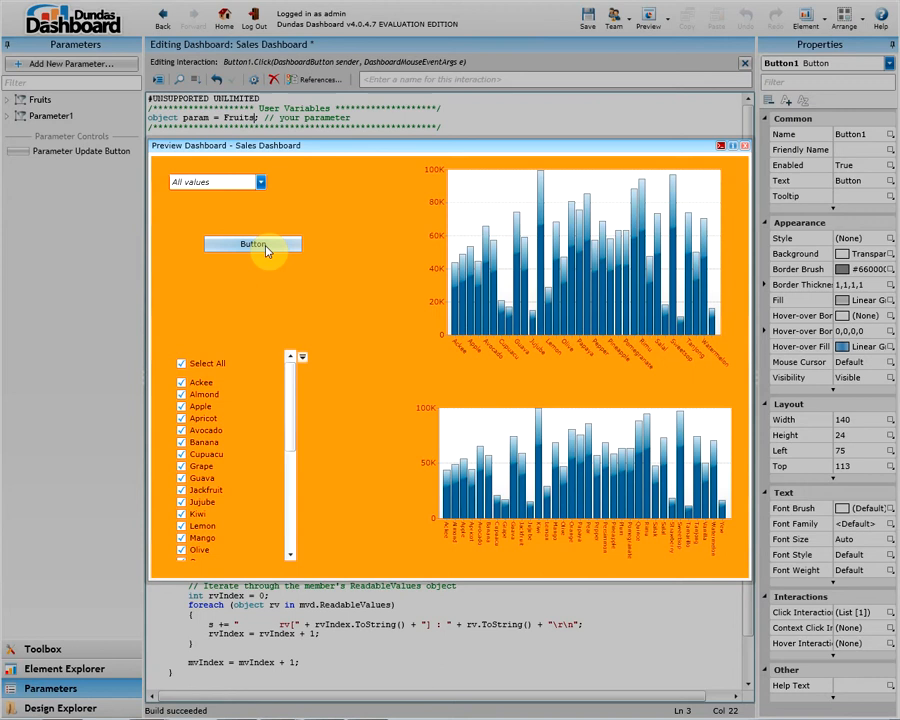
{"action": "left_click", "coordinate": [720, 148]}
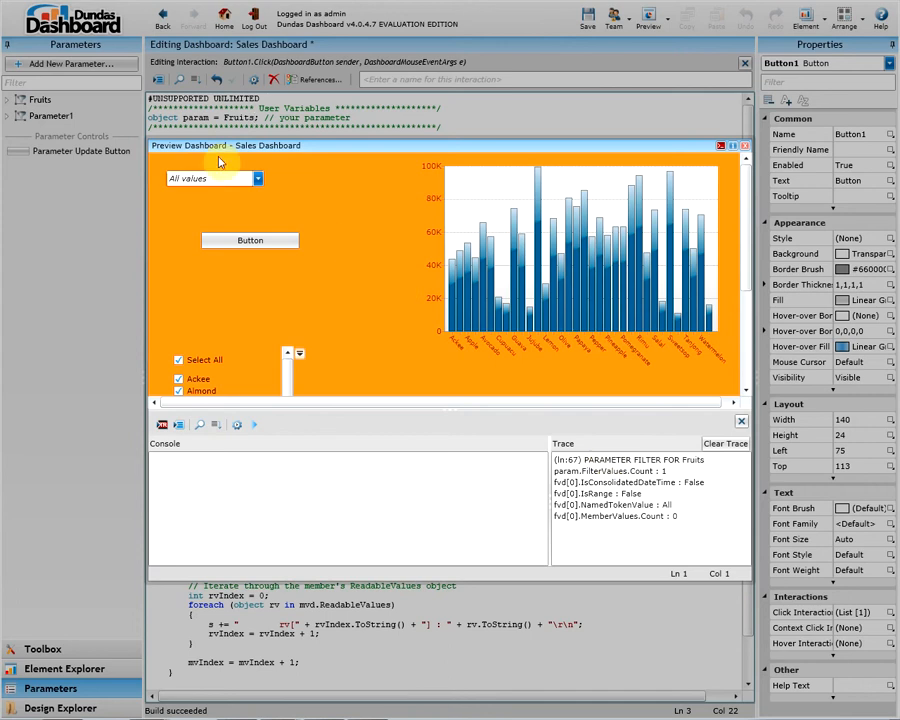
{"action": "left_click", "coordinate": [241, 179]}
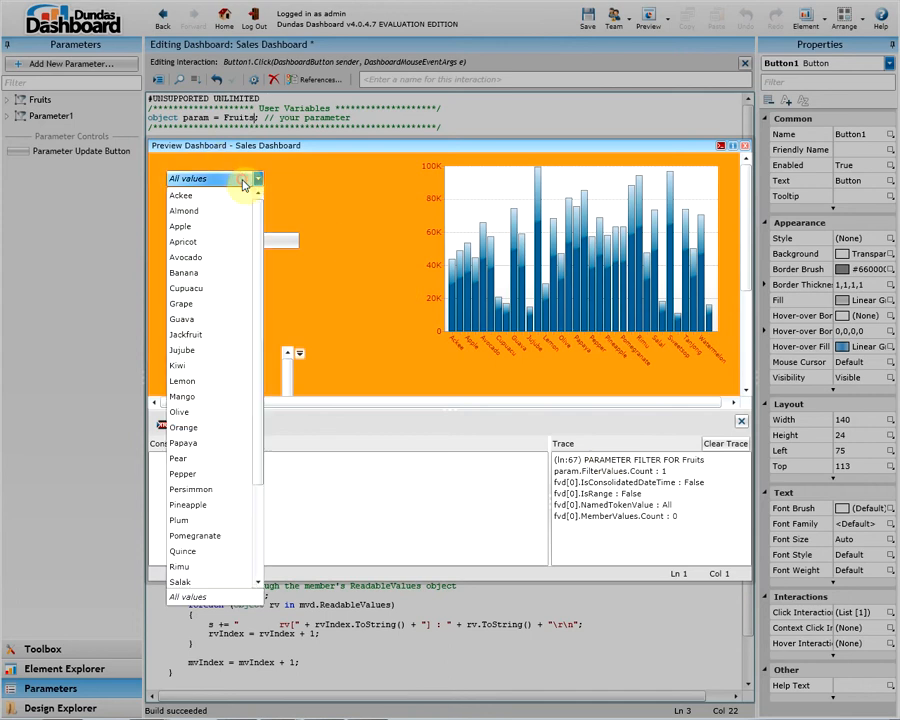
{"action": "left_click", "coordinate": [210, 227]}
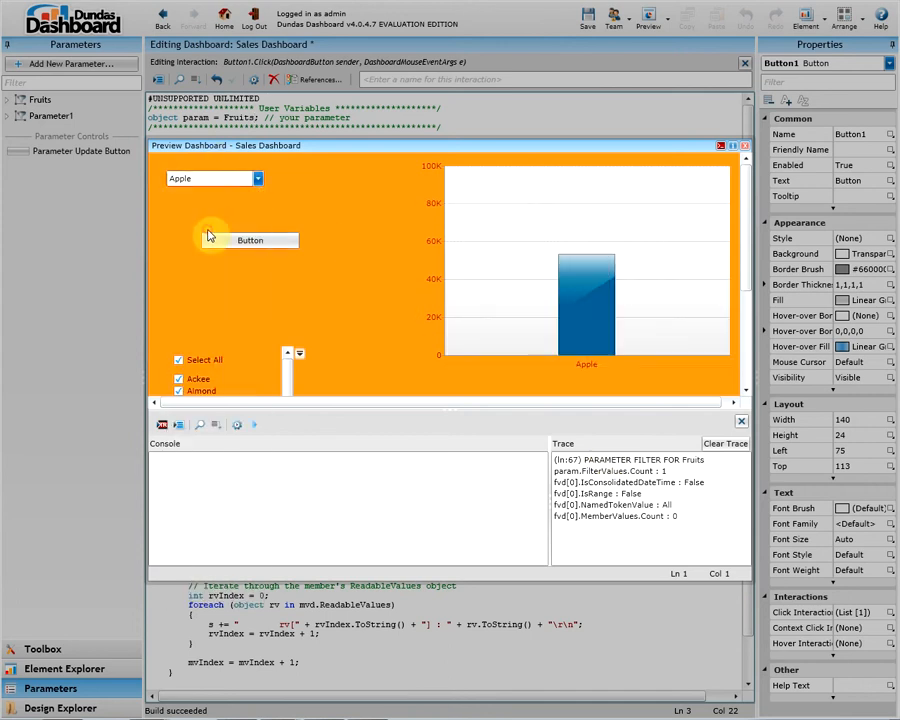
{"action": "left_click", "coordinate": [727, 446]}
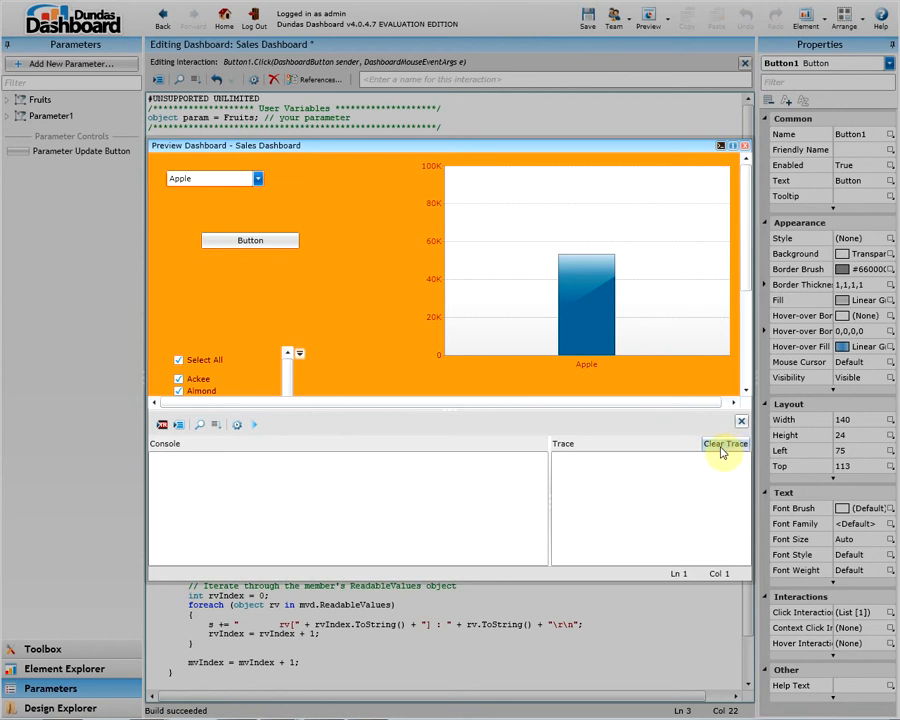
{"action": "left_click", "coordinate": [285, 249]}
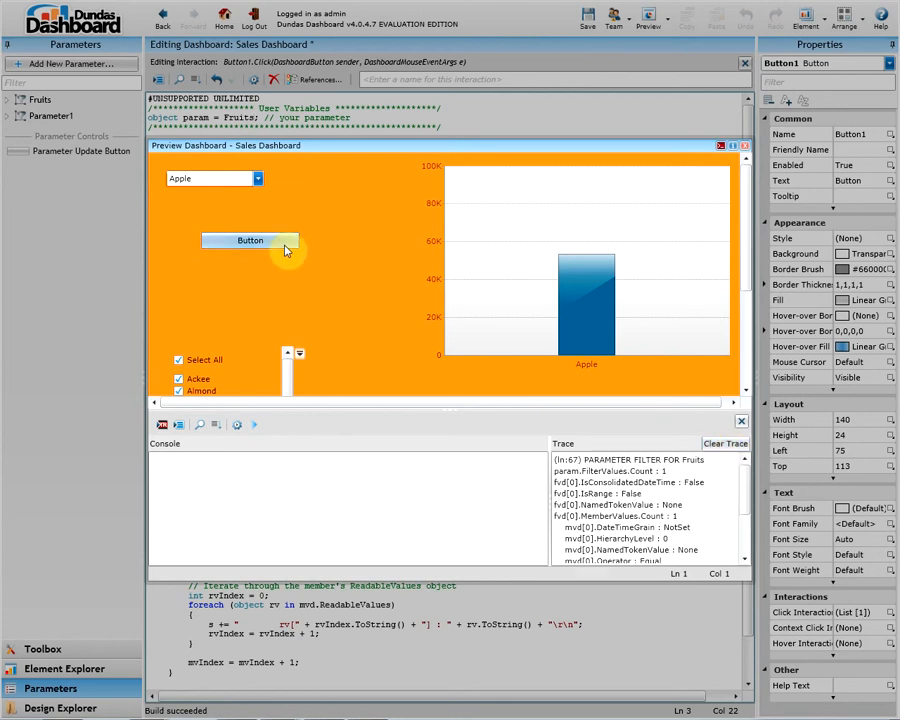
Enlarge the preview and its trace area, and examine the filter value and member value properties traced for Fruits
{"action": "mouse_move", "coordinate": [757, 587]}
{"action": "left_mouse_down"}
{"action": "mouse_move", "coordinate": [786, 704]}
{"action": "mouse_move", "coordinate": [800, 700]}
{"action": "left_mouse_up"}
{"action": "mouse_move", "coordinate": [613, 490]}
{"action": "left_mouse_down"}
{"action": "mouse_move", "coordinate": [581, 434]}
{"action": "mouse_move", "coordinate": [575, 348]}
{"action": "left_mouse_up"}
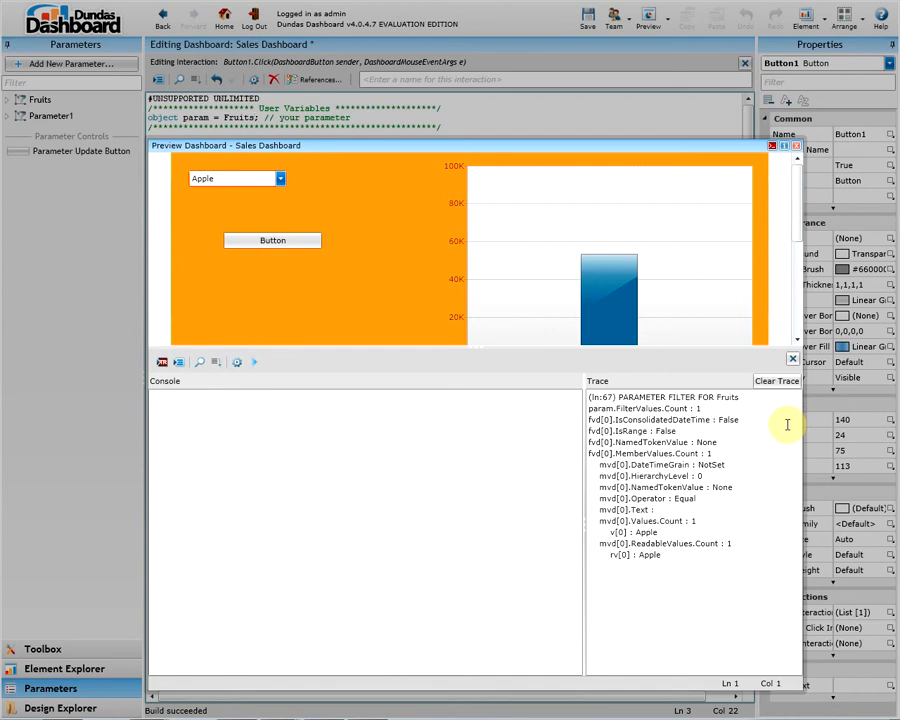
{"action": "left_click_drag", "start_coordinate": [592, 419], "coordinate": [722, 459]}
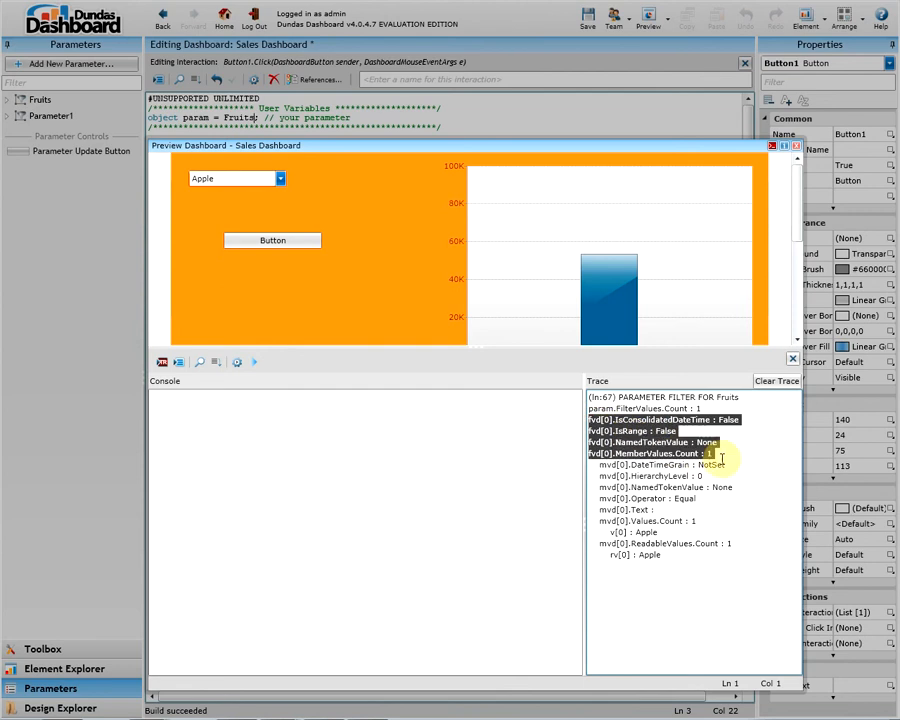
{"action": "mouse_move", "coordinate": [600, 464]}
{"action": "left_mouse_down"}
{"action": "mouse_move", "coordinate": [612, 512]}
{"action": "mouse_move", "coordinate": [705, 566]}
{"action": "left_mouse_up"}
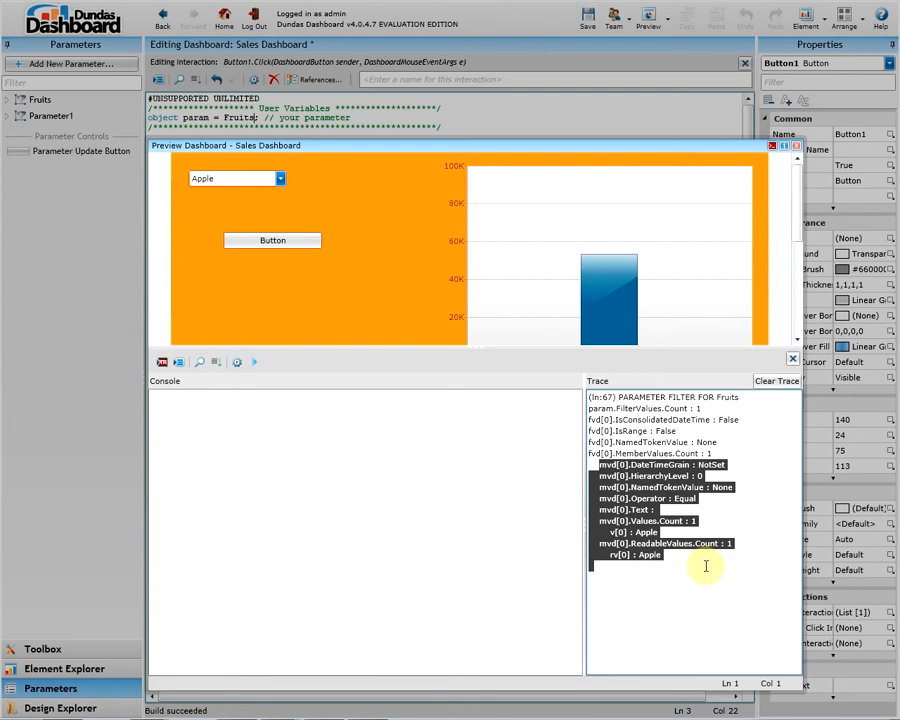
{"action": "left_click", "coordinate": [706, 566]}
{"action": "double_click", "coordinate": [709, 555]}
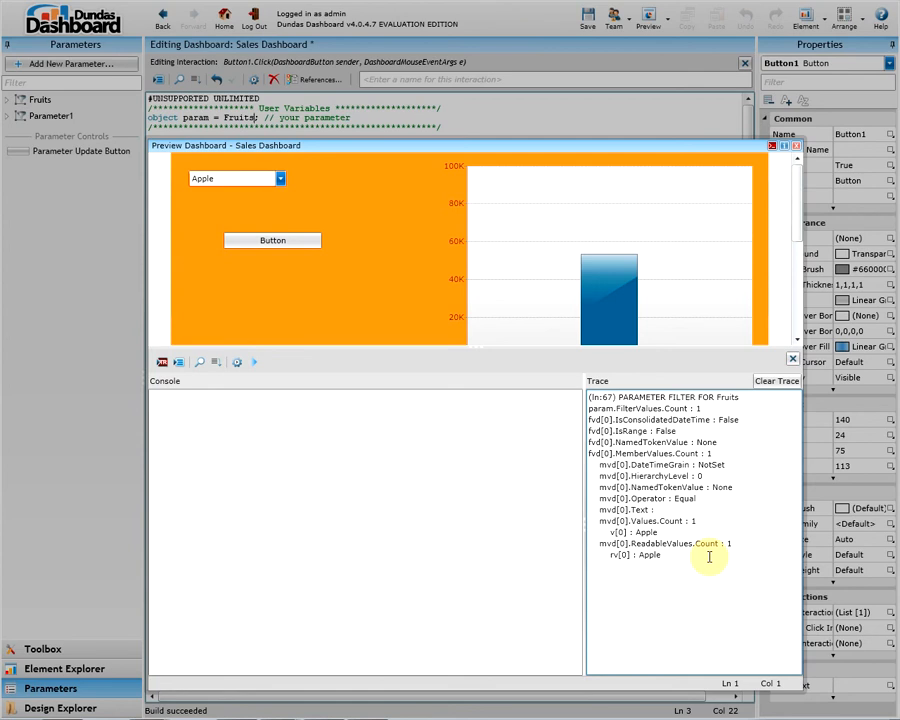
Close the preview, change the script's param variable to Parameter1, and apply the script
{"action": "left_click", "coordinate": [796, 146]}
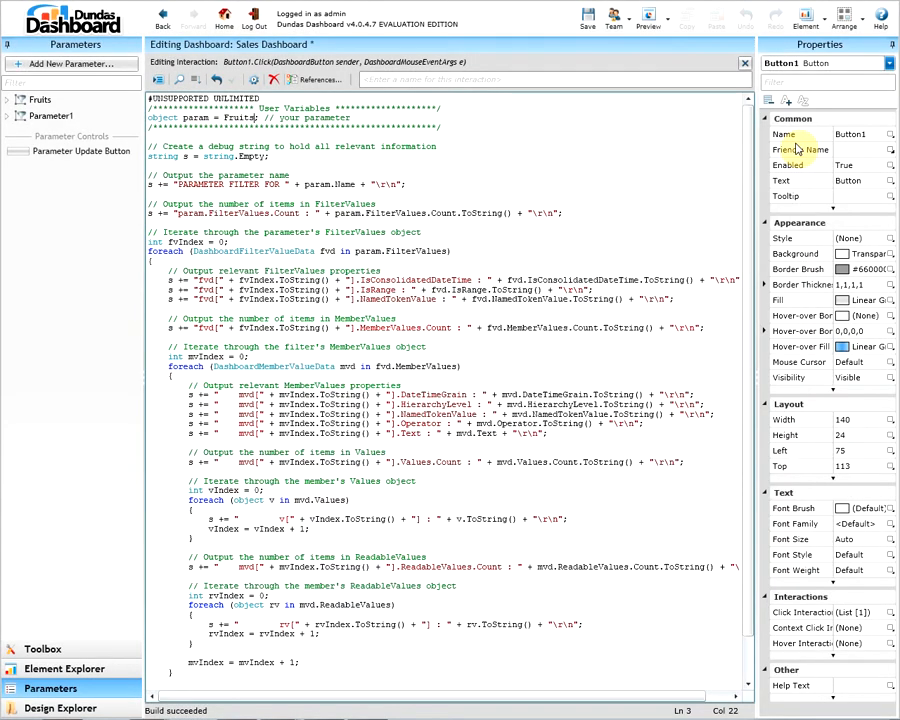
{"action": "left_click", "coordinate": [225, 118]}
{"action": "double_click", "coordinate": [225, 118]}
{"action": "type", "text": "Parame"}
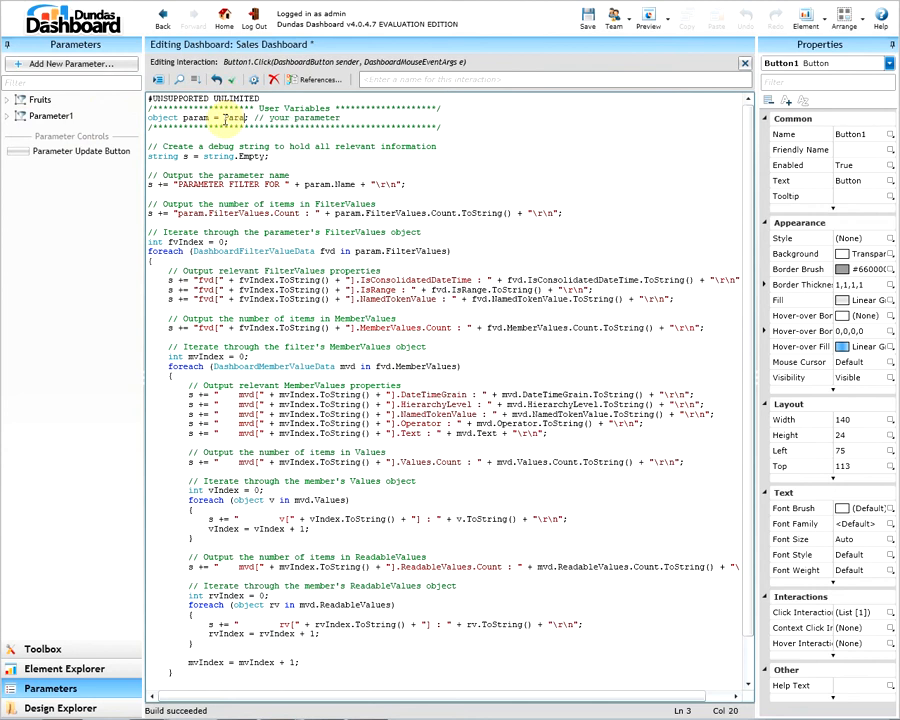
{"action": "type", "text": "ter1"}
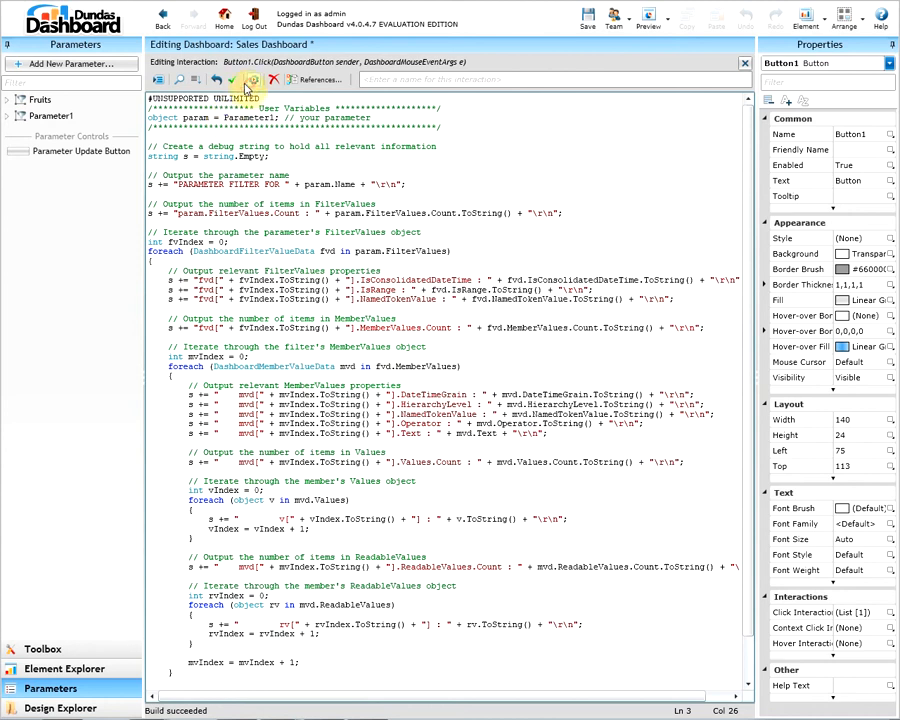
{"action": "left_click", "coordinate": [234, 82]}
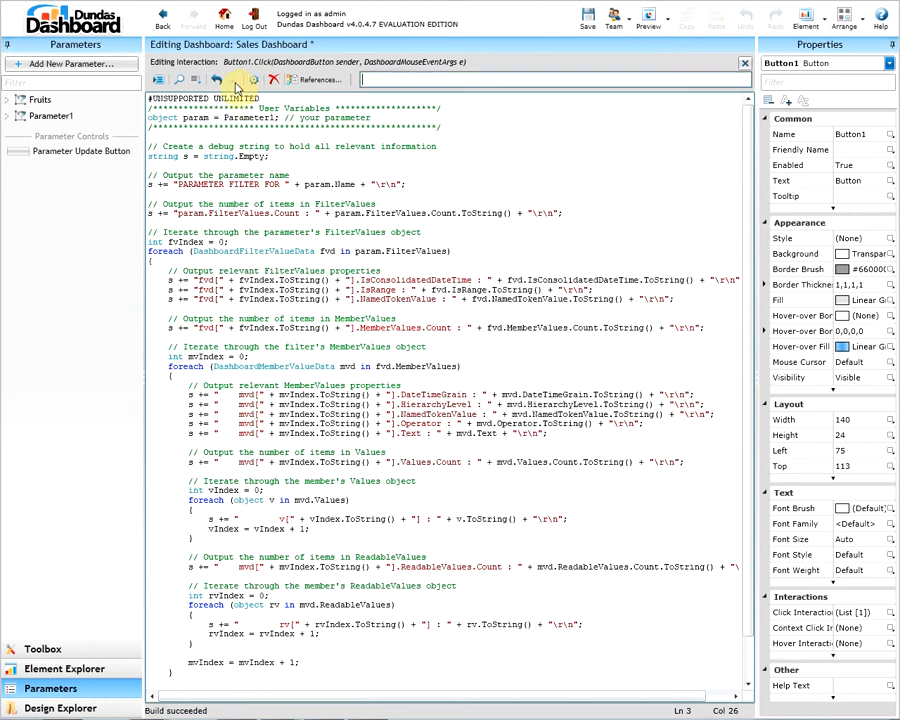
Preview the dashboard with only Apple checked in the fruit checklist and output the Parameter1 values to an enlarged trace area
{"action": "left_click", "coordinate": [650, 22]}
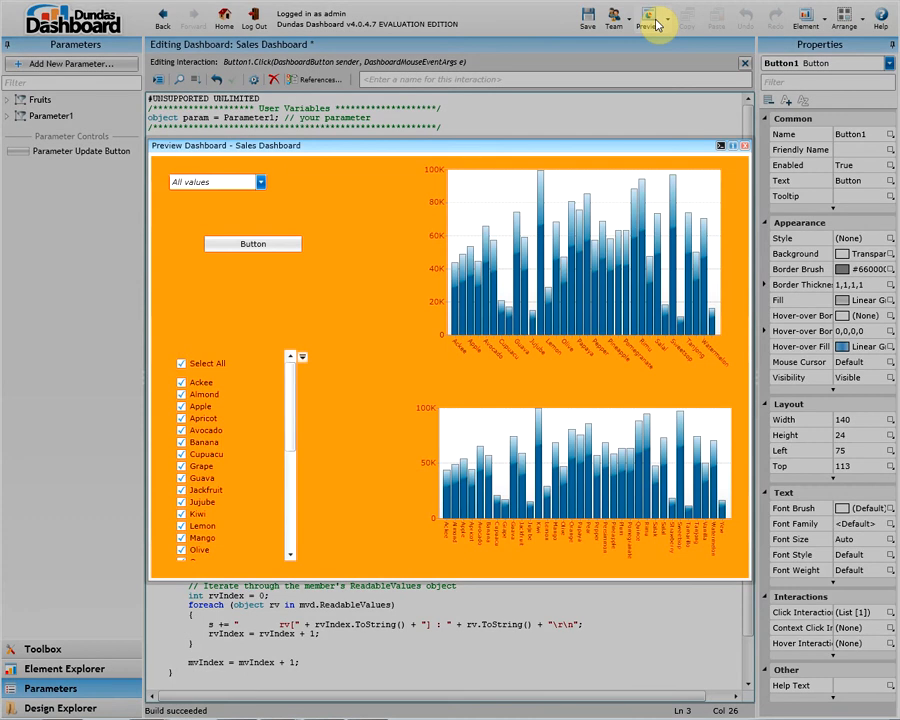
{"action": "left_click", "coordinate": [181, 363]}
{"action": "left_click", "coordinate": [181, 407]}
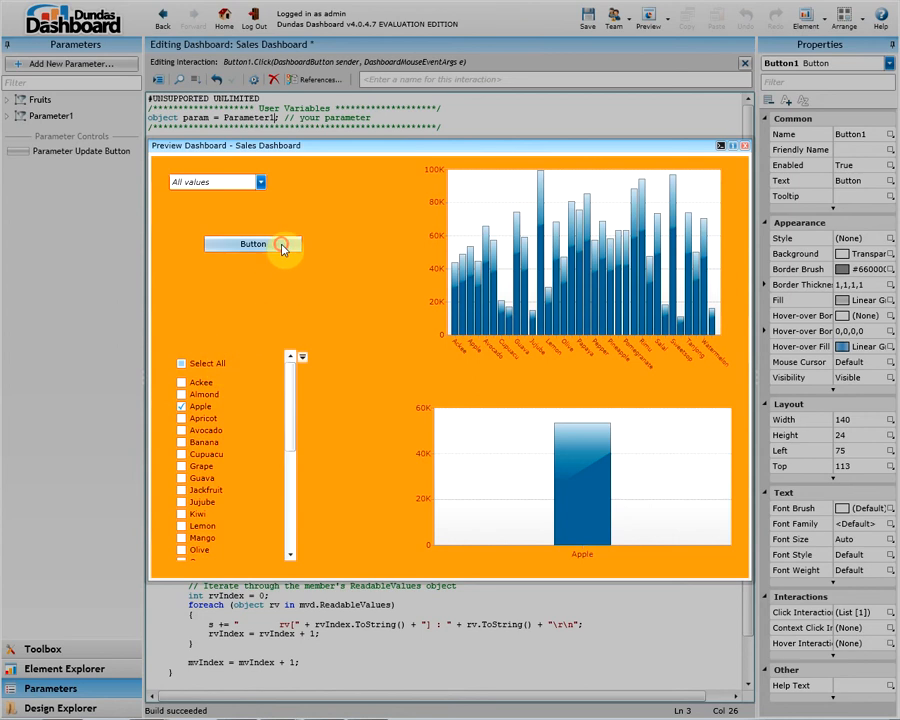
{"action": "left_click", "coordinate": [720, 147]}
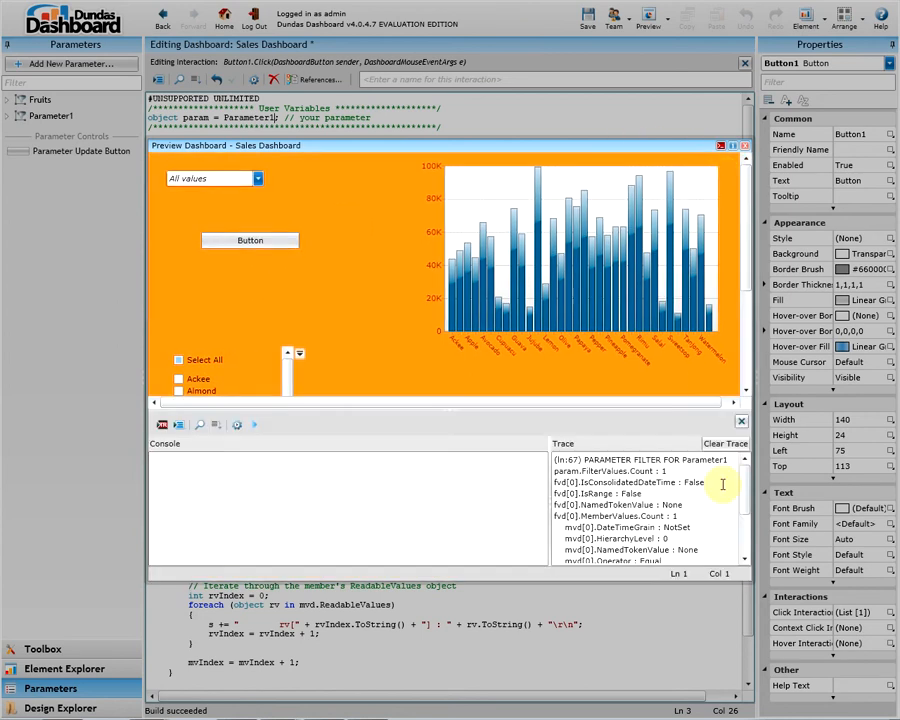
{"action": "left_click_drag", "start_coordinate": [791, 638], "coordinate": [849, 697]}
{"action": "mouse_move", "coordinate": [517, 487]}
{"action": "left_mouse_down"}
{"action": "mouse_move", "coordinate": [512, 321]}
{"action": "mouse_move", "coordinate": [500, 288]}
{"action": "left_mouse_up"}
Add Grape to the fruit checklist selection and rerun the debug button on a cleared trace
{"action": "scroll", "coordinate": [402, 263], "scroll_direction": "down", "scroll_amount": 3}
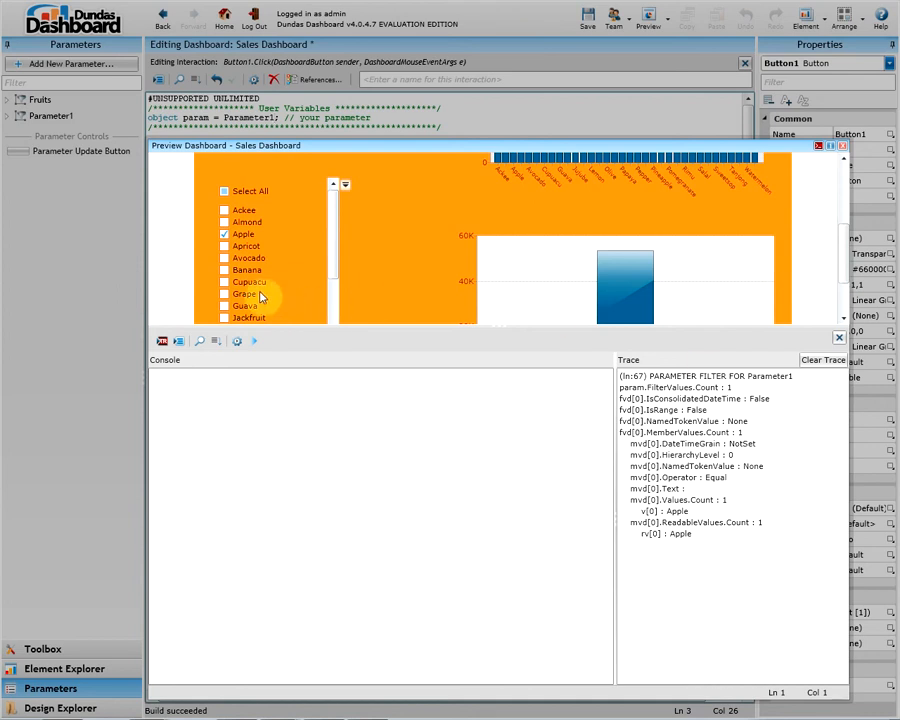
{"action": "left_click", "coordinate": [225, 295]}
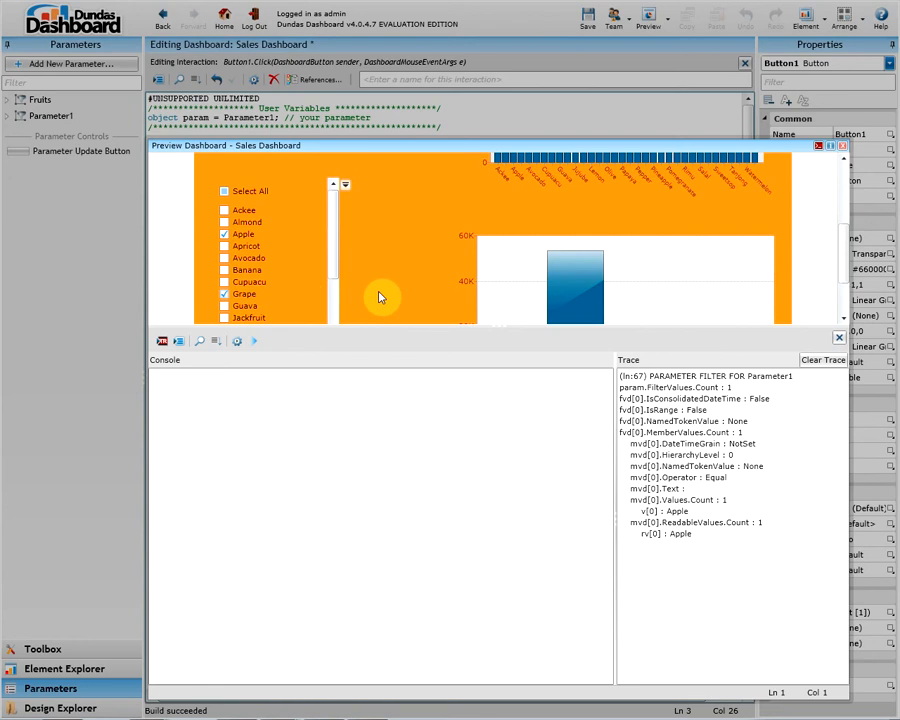
{"action": "left_click", "coordinate": [813, 362]}
{"action": "scroll", "coordinate": [440, 230], "scroll_direction": "up", "scroll_amount": 2}
{"action": "scroll", "coordinate": [315, 187], "scroll_direction": "up", "scroll_amount": 3}
{"action": "left_click", "coordinate": [311, 181]}
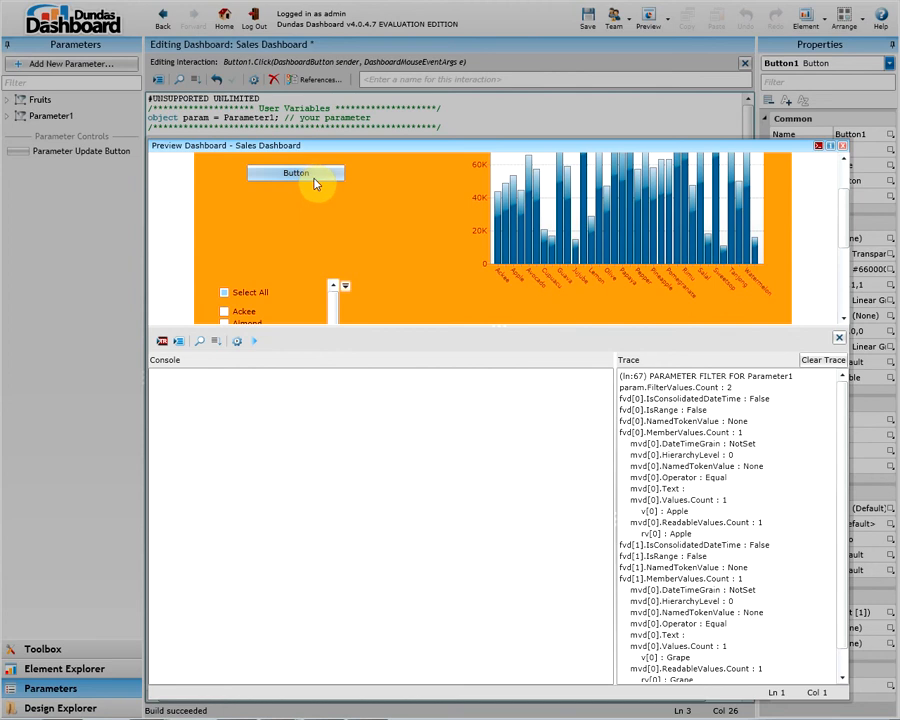
Enlarge the trace area and examine the second filter value's properties and its member values for Grape
{"action": "mouse_move", "coordinate": [438, 328]}
{"action": "left_mouse_down"}
{"action": "mouse_move", "coordinate": [440, 288]}
{"action": "mouse_move", "coordinate": [505, 239]}
{"action": "left_mouse_up"}
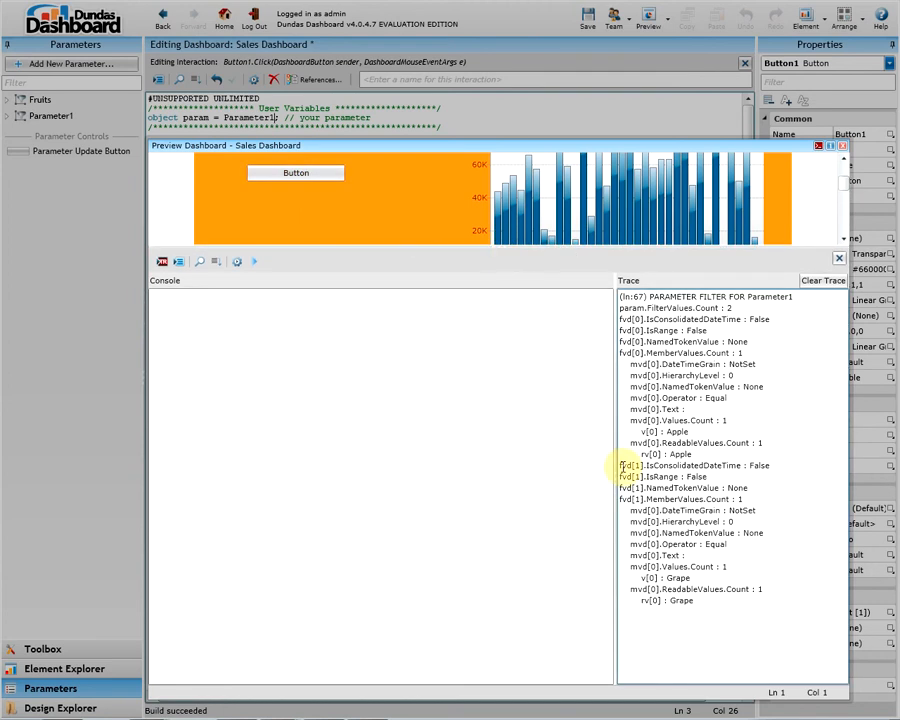
{"action": "mouse_move", "coordinate": [621, 465]}
{"action": "left_mouse_down"}
{"action": "mouse_move", "coordinate": [647, 480]}
{"action": "mouse_move", "coordinate": [767, 504]}
{"action": "left_mouse_up"}
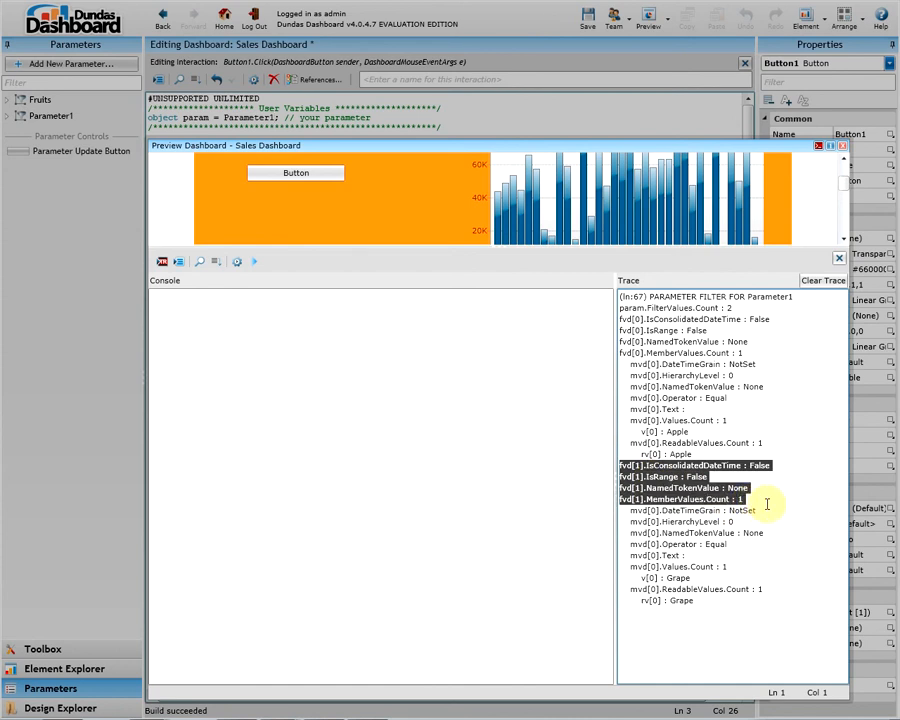
{"action": "left_click", "coordinate": [767, 504]}
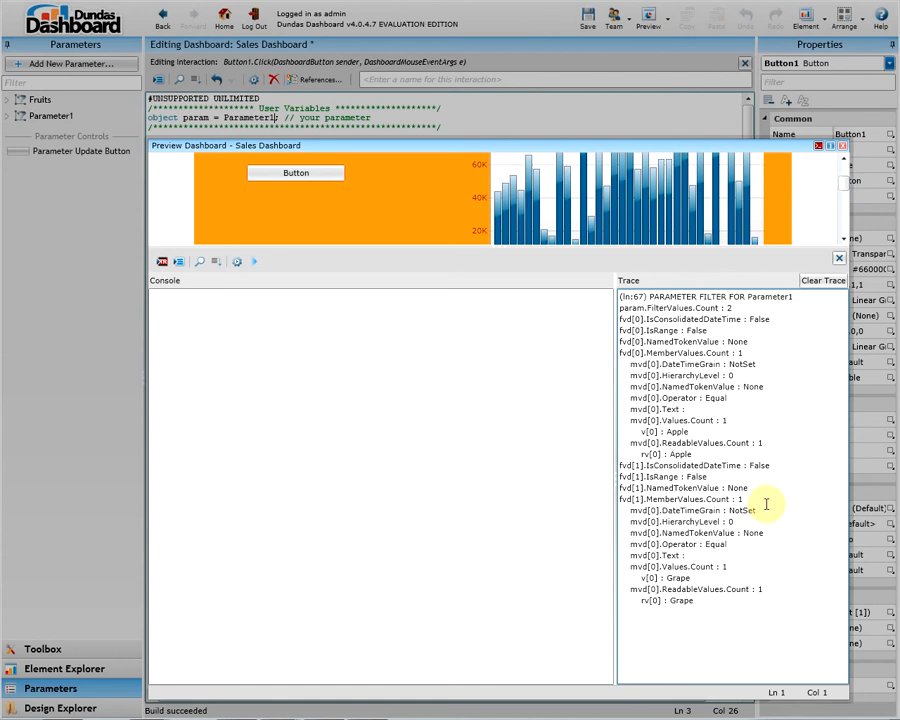
{"action": "left_click", "coordinate": [628, 510]}
{"action": "left_click_drag", "start_coordinate": [673, 522], "coordinate": [772, 610]}
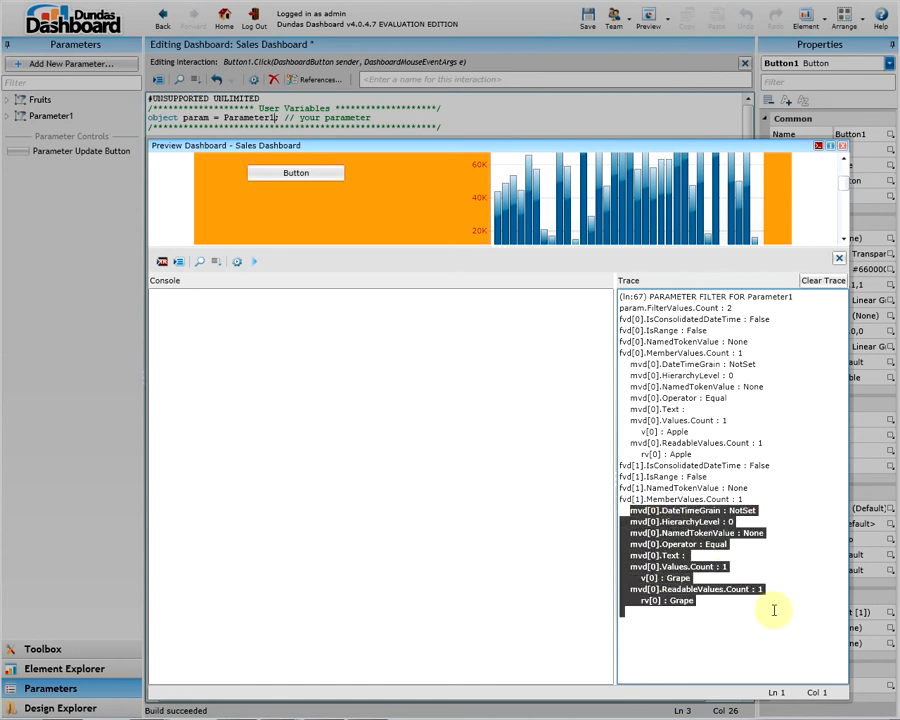
{"action": "left_click", "coordinate": [778, 601]}
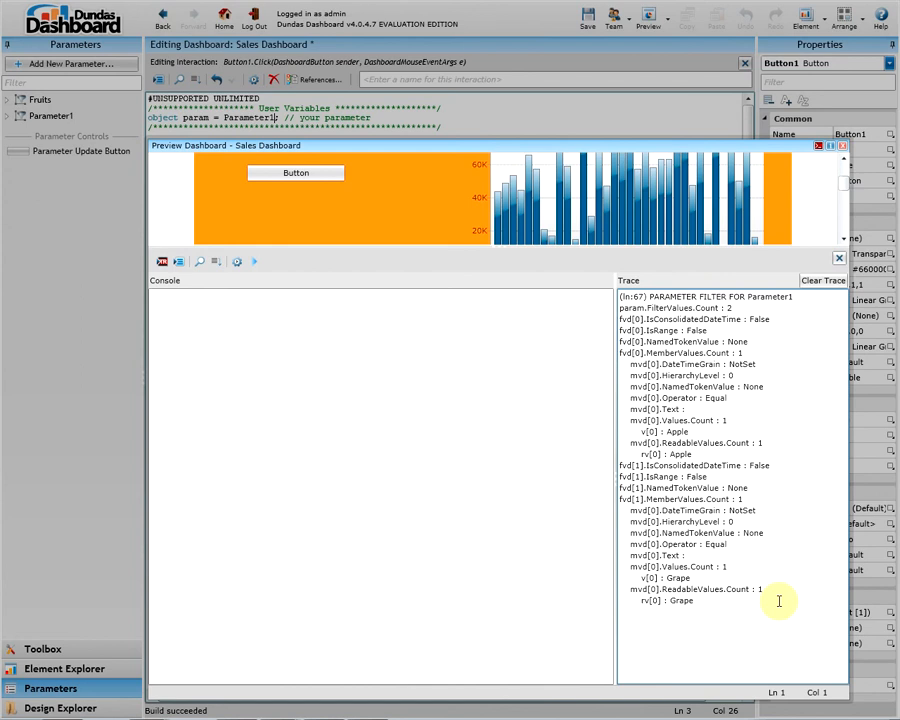